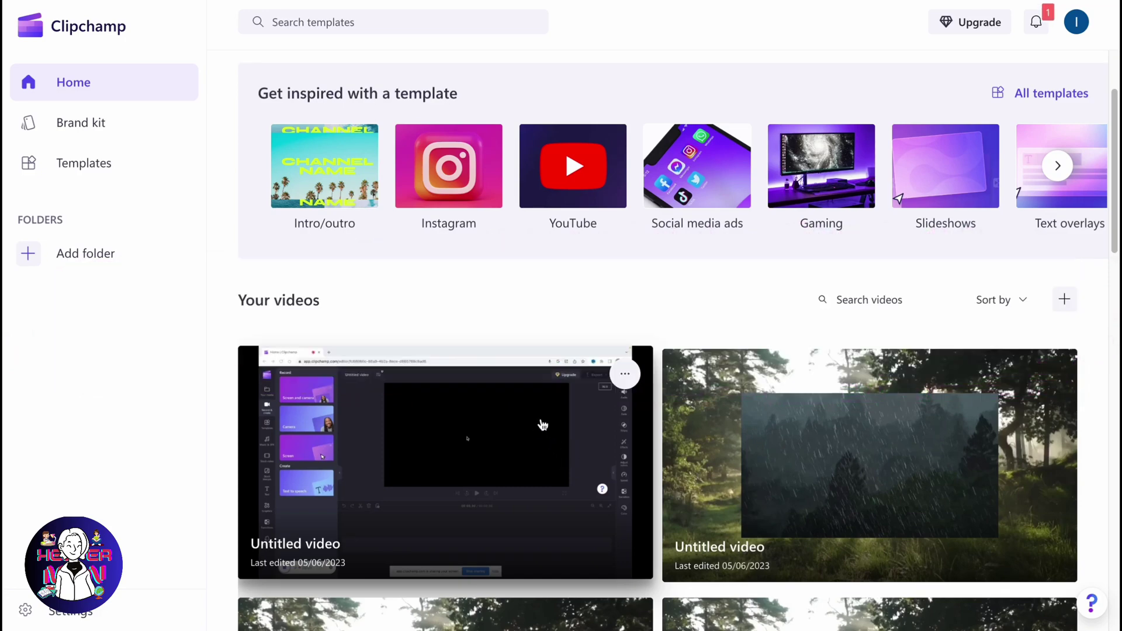
scroll(333, 268, down, 1)
scroll(335, 270, up, 4)
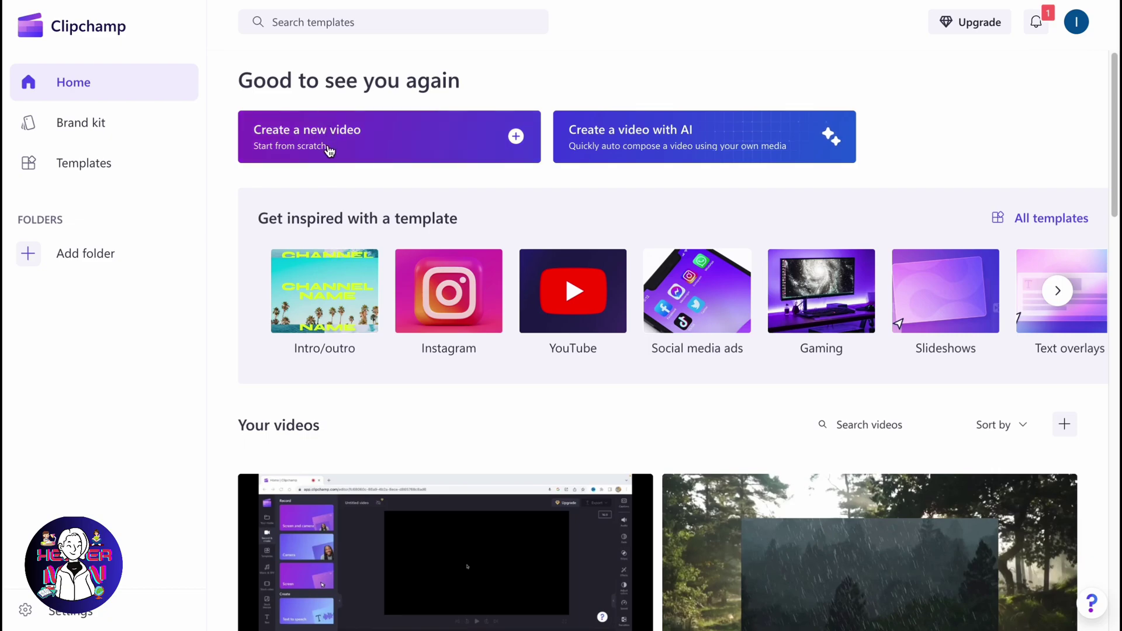
Step: Start a blank video project and import the rain forest .mp4 from the Desktop
click(325, 150)
click(141, 56)
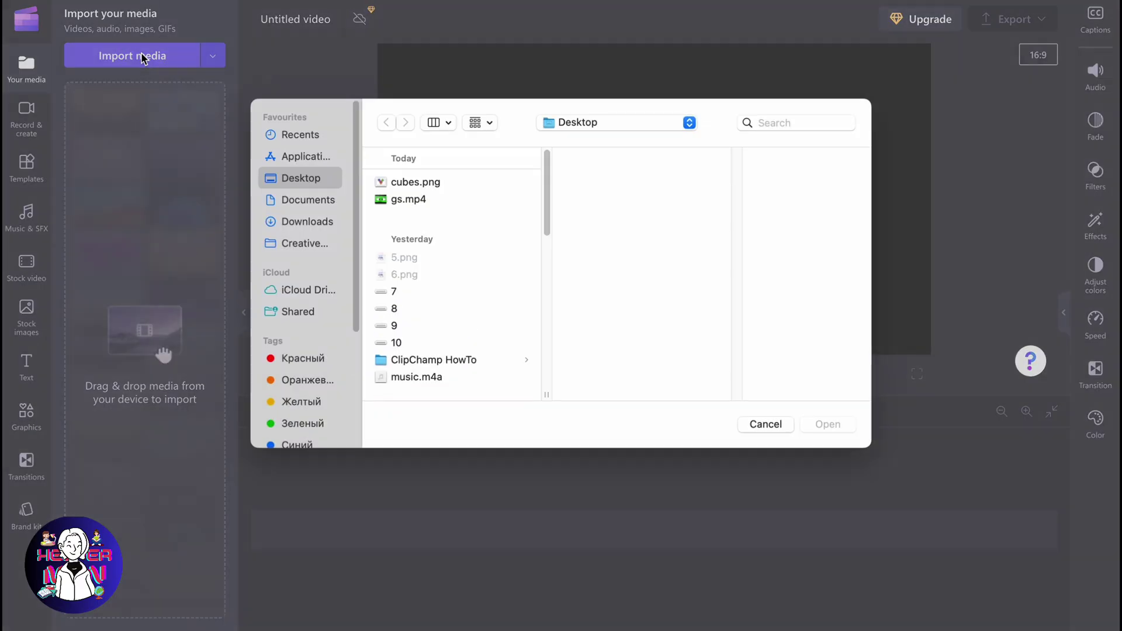
scroll(433, 298, down, 3)
scroll(439, 299, down, 5)
scroll(445, 299, down, 2)
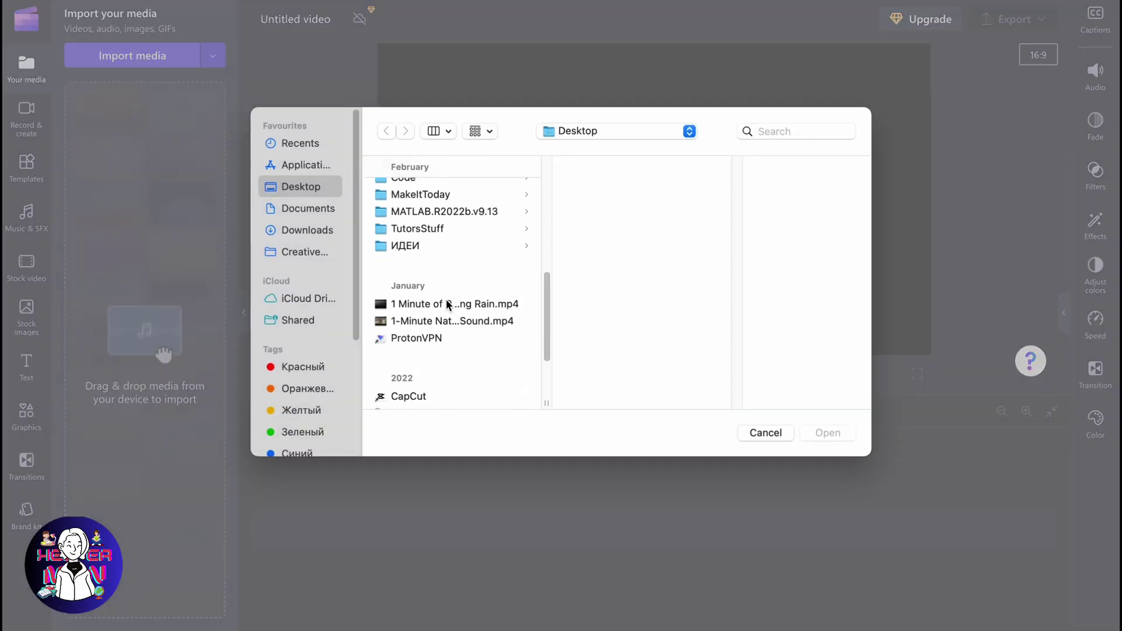
click(446, 302)
click(828, 432)
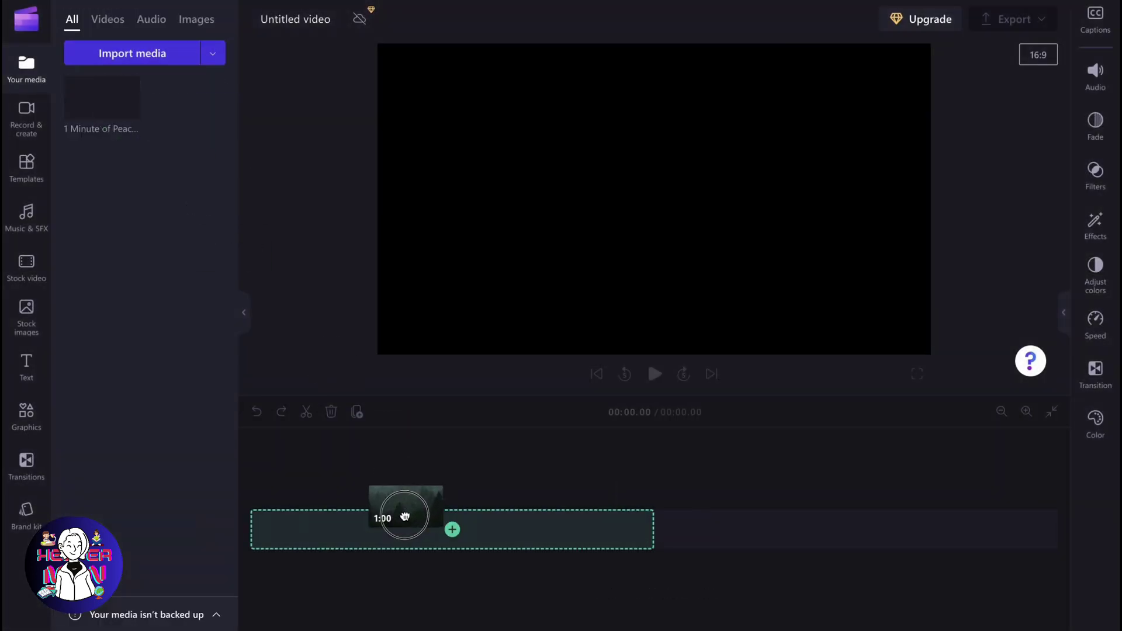
Step: Place the rain clip on the timeline and move the playhead to about 0:12
drag(123, 97, 401, 514)
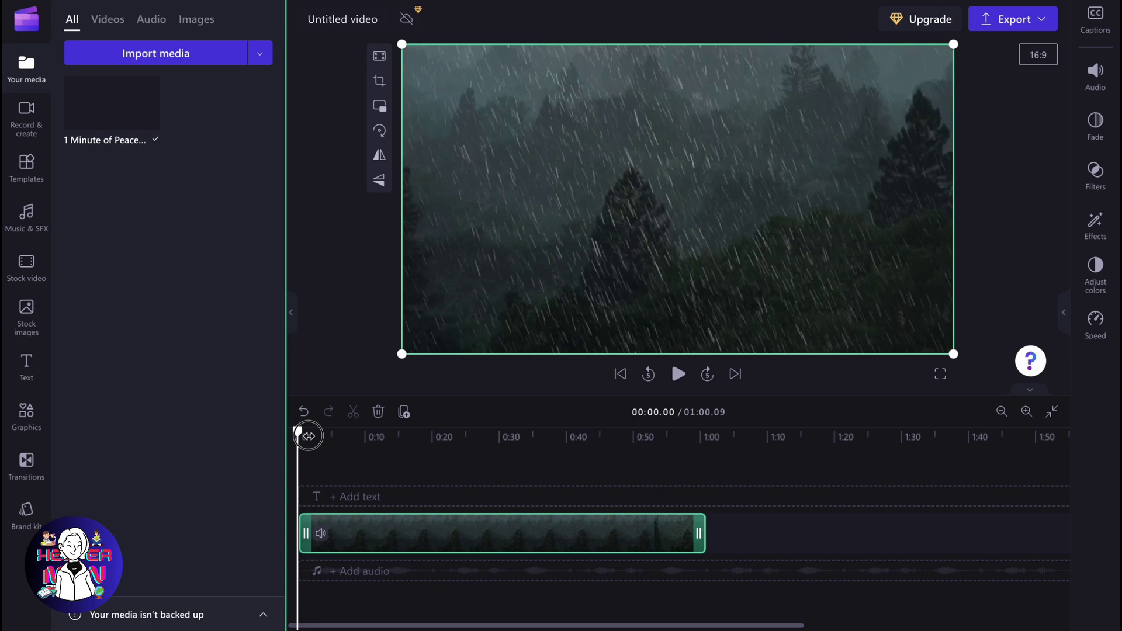
drag(273, 434, 350, 441)
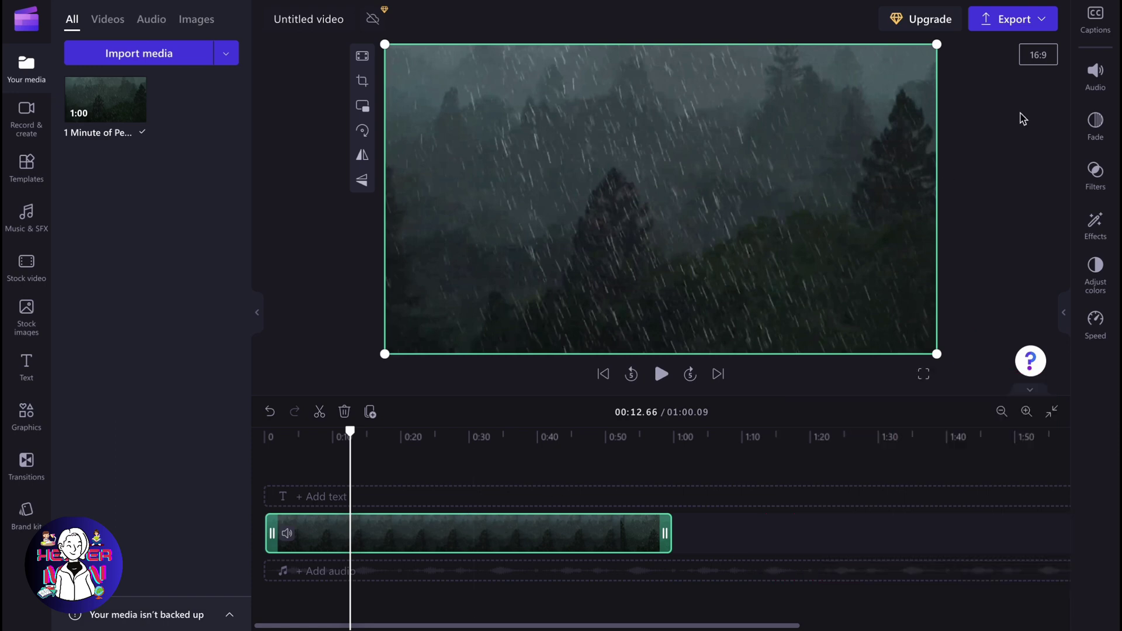
Step: Detach the rain clip's audio into a separate track and select that audio clip
click(1097, 75)
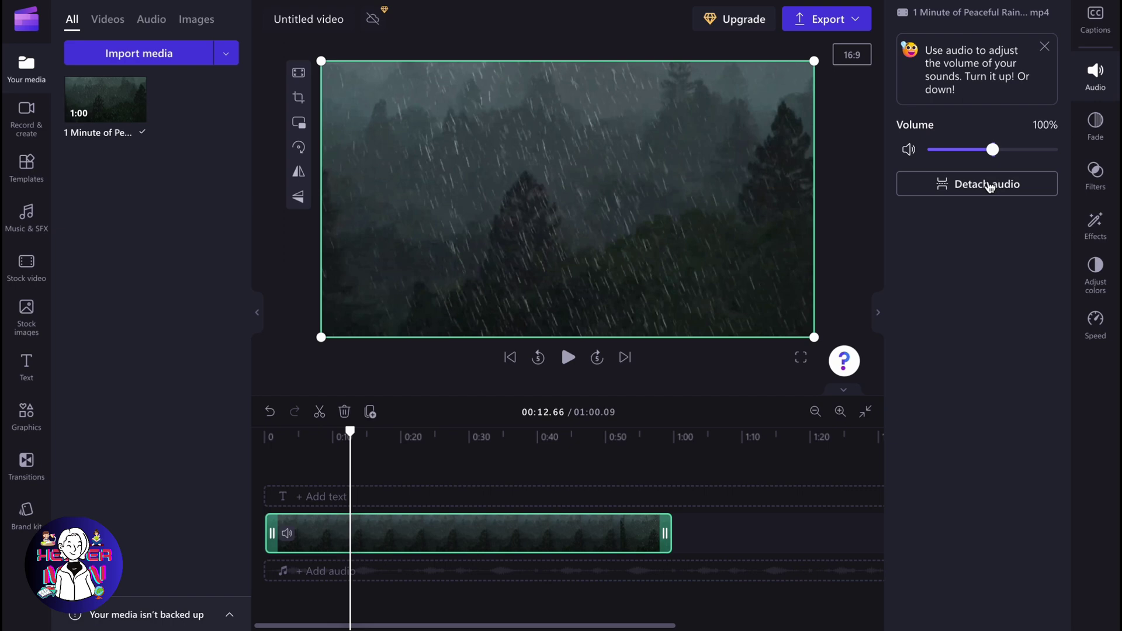
click(986, 186)
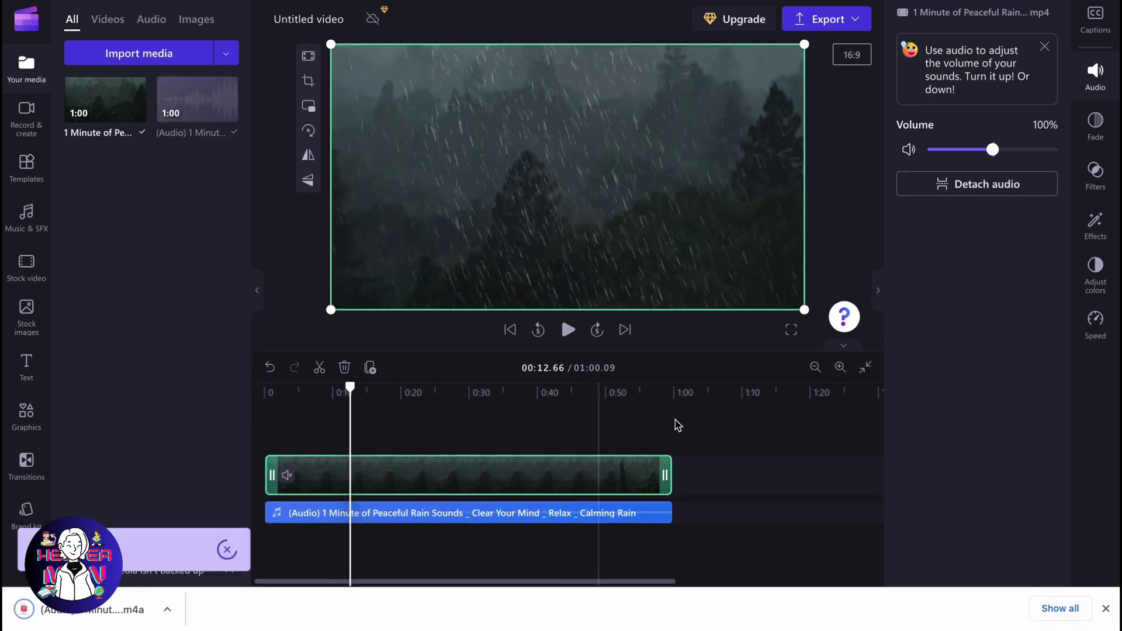
click(1105, 609)
click(571, 558)
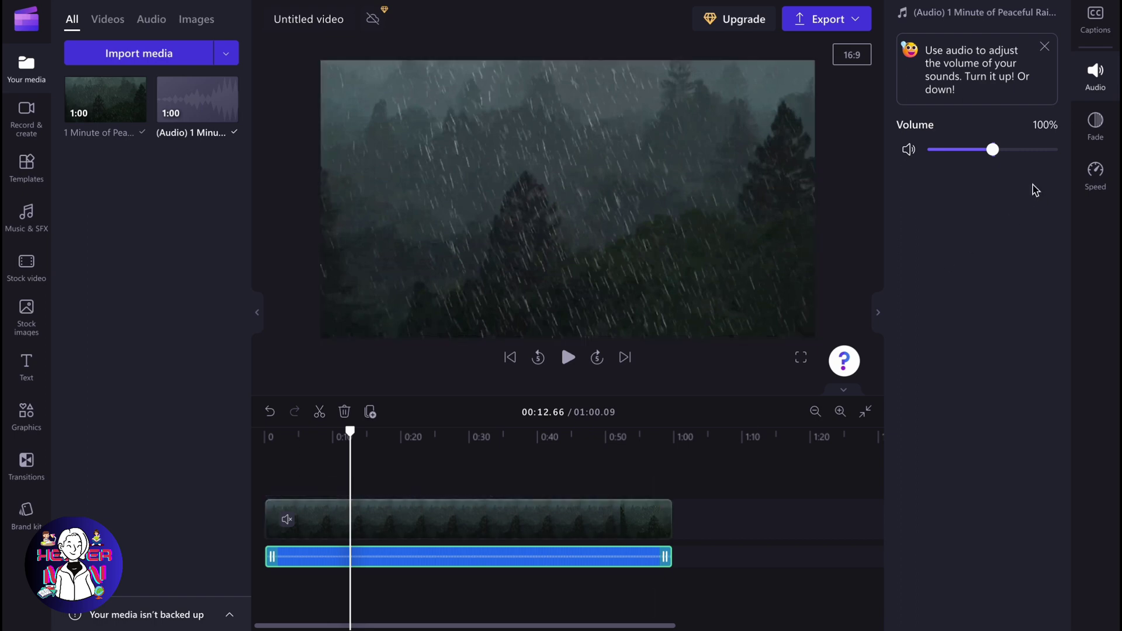
Step: Lower the detached audio volume to 15% and preview it from the start
drag(993, 150, 955, 169)
drag(952, 151, 939, 153)
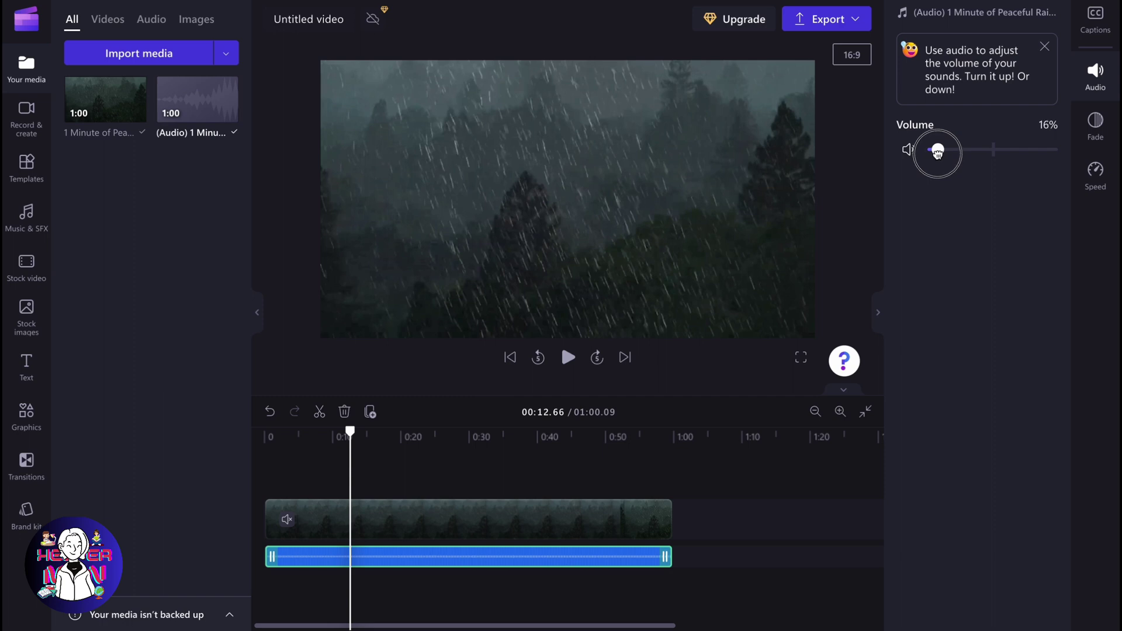
drag(939, 153, 936, 152)
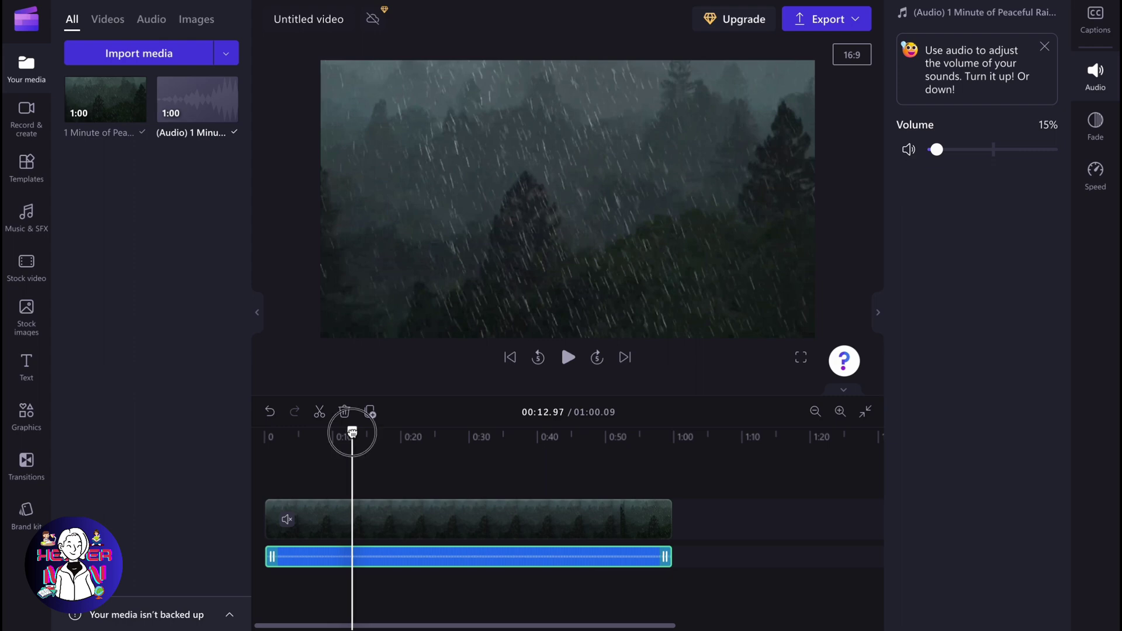
drag(351, 433, 202, 442)
key(space)
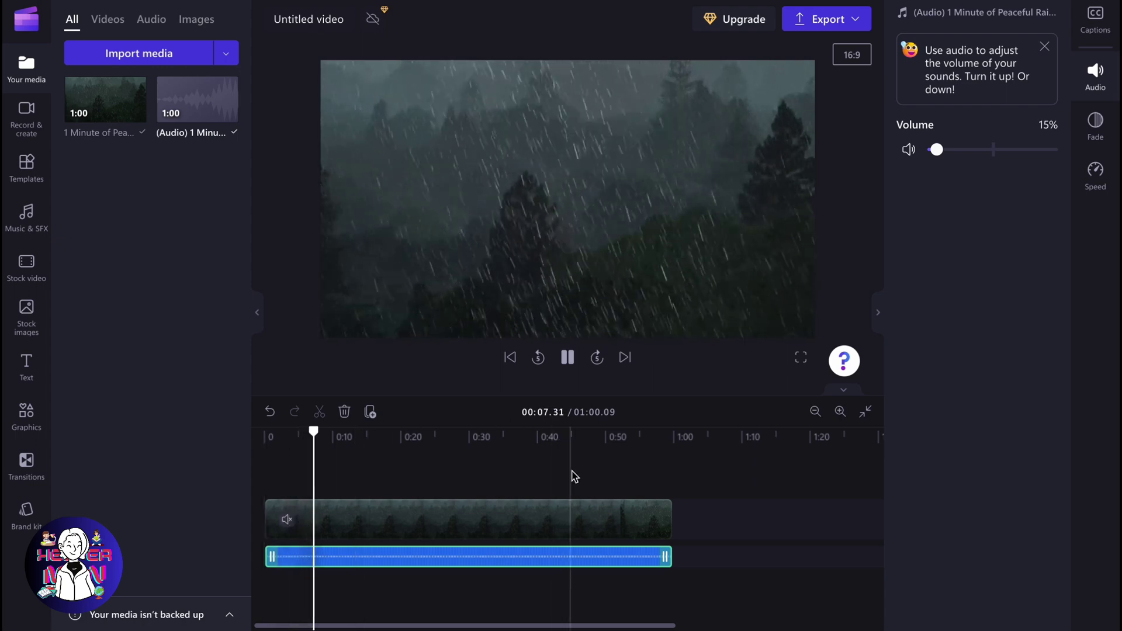
key(space)
Step: Give the audio a 0.4 s fade in and 0.5 s fade out
click(1096, 127)
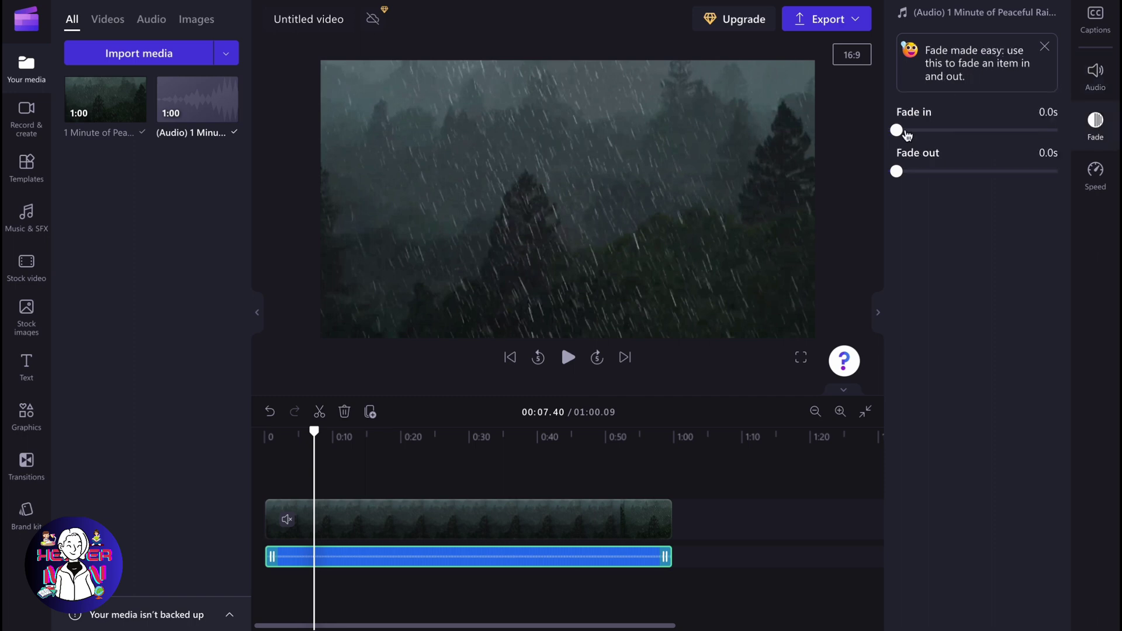
drag(898, 130, 928, 129)
drag(896, 170, 935, 171)
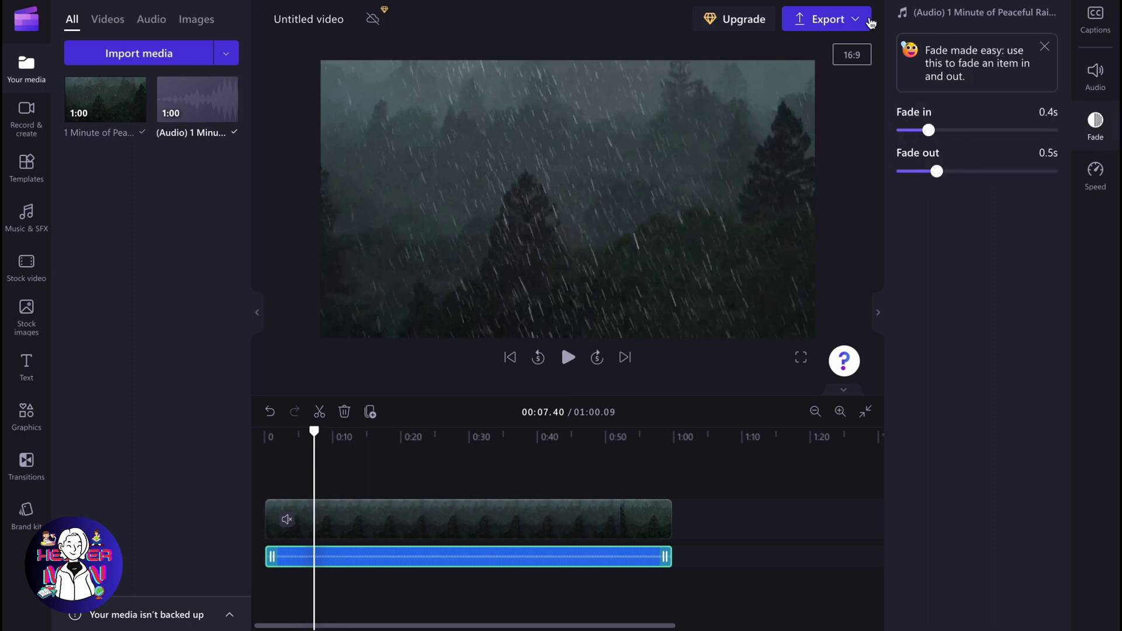
Step: Show the Export quality options: 480p, 720p, 1080p and GIF
click(843, 18)
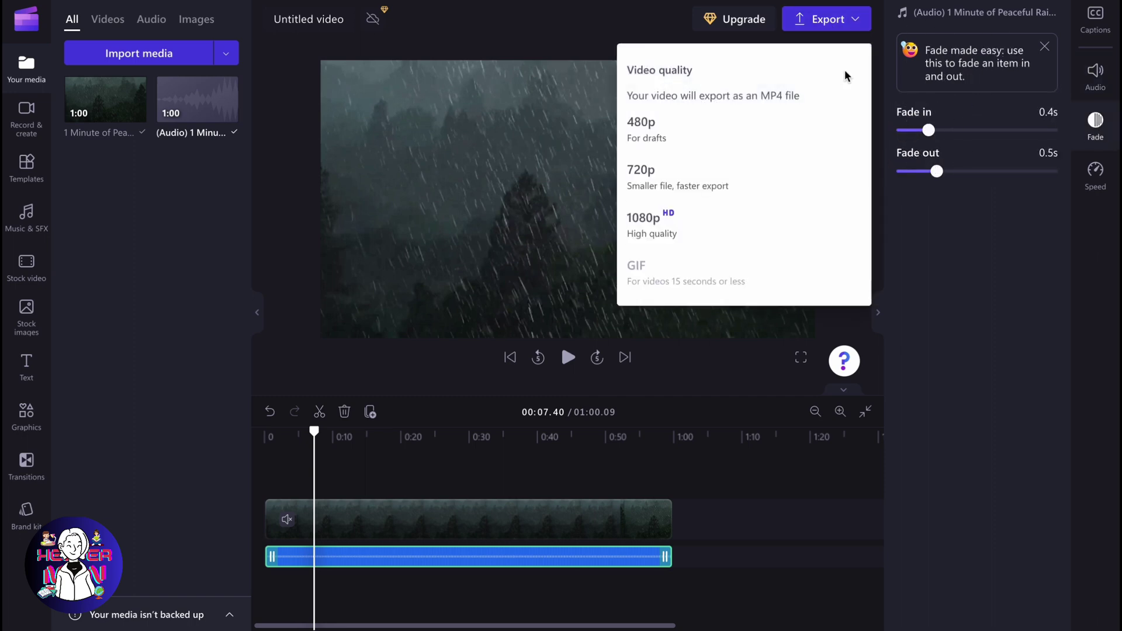